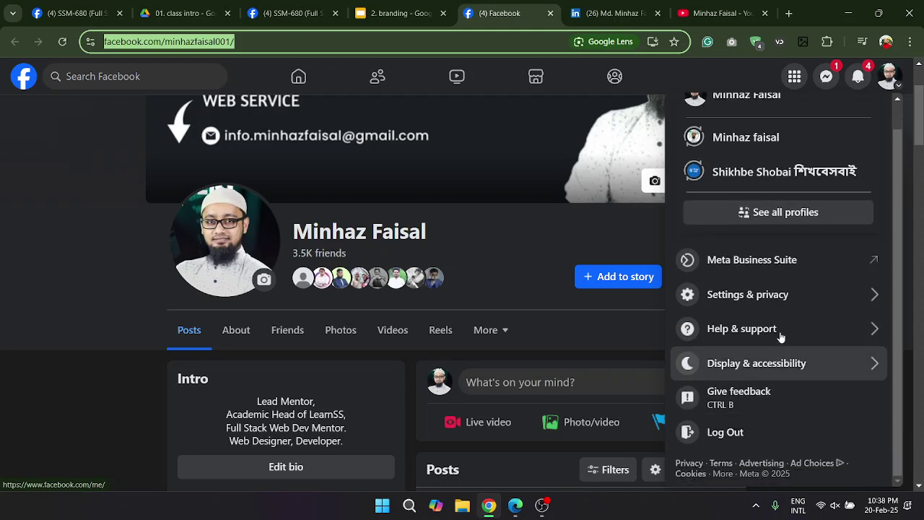
- Open the Facebook account settings and go to the Accounts Center's personal details entry
left_click(761, 299)
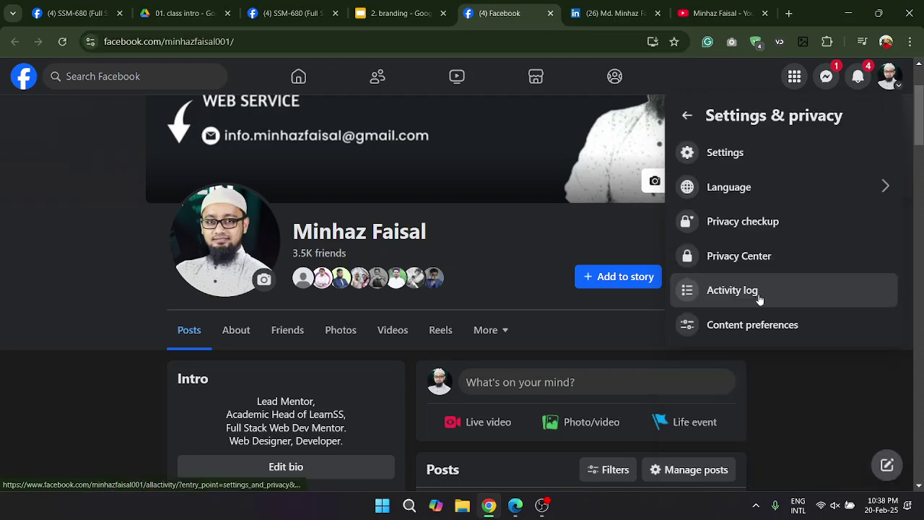
left_click(731, 156)
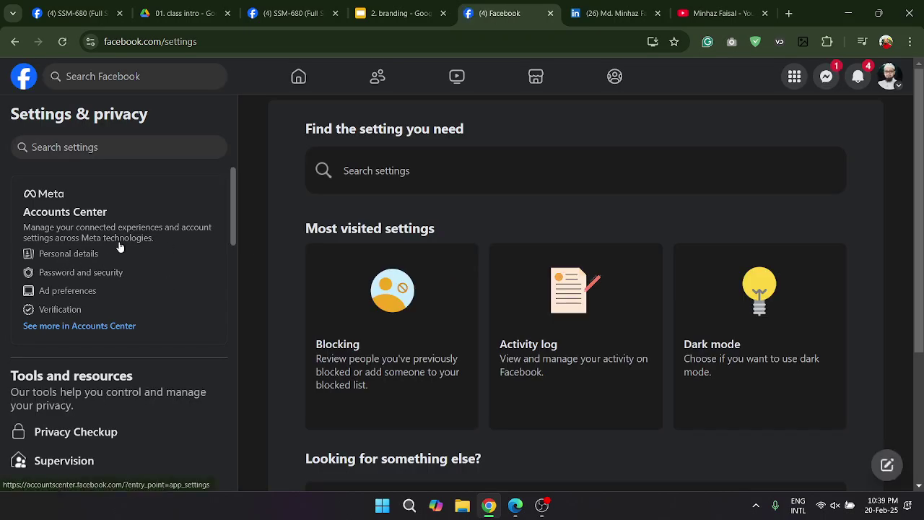
scroll(278, 248, "down", 3)
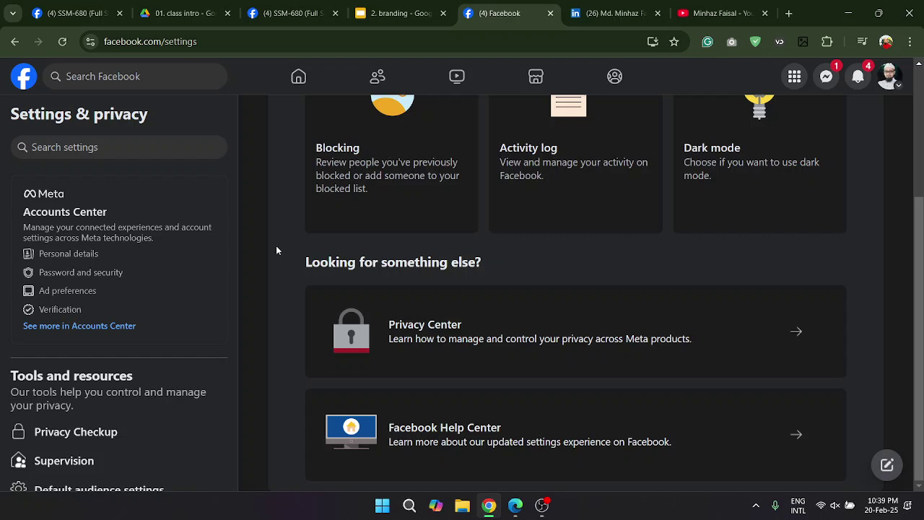
scroll(276, 252, "up", 3)
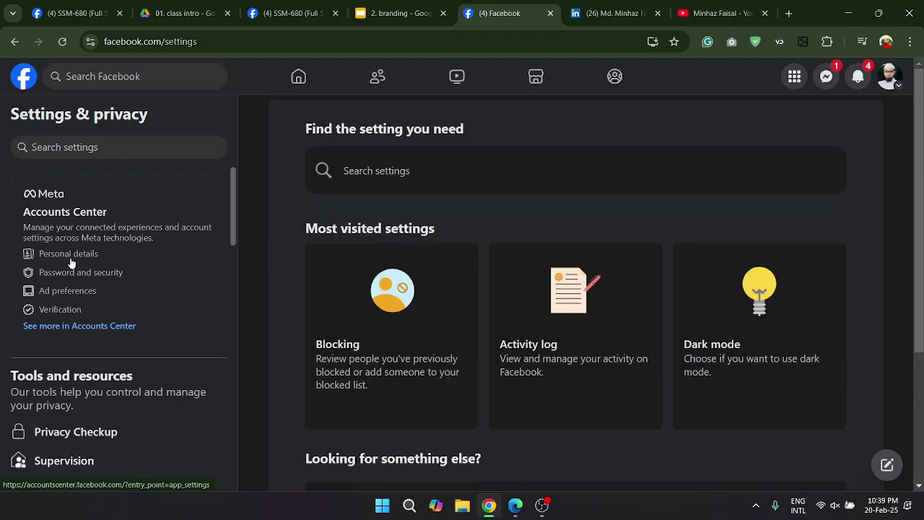
left_click(66, 259)
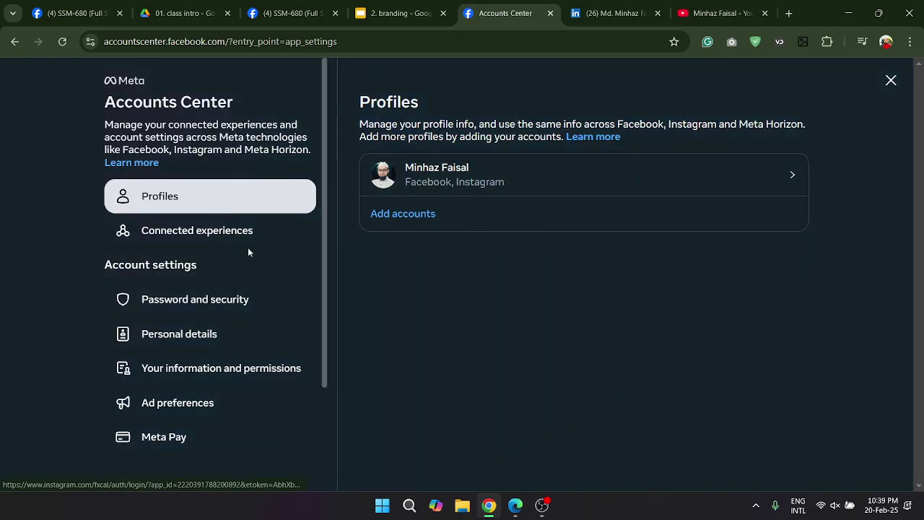
left_click(541, 506)
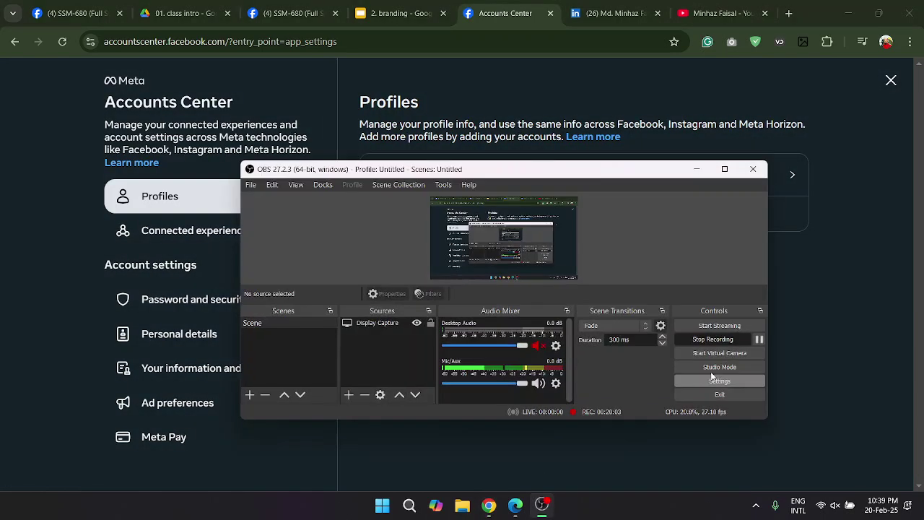
left_click(759, 340)
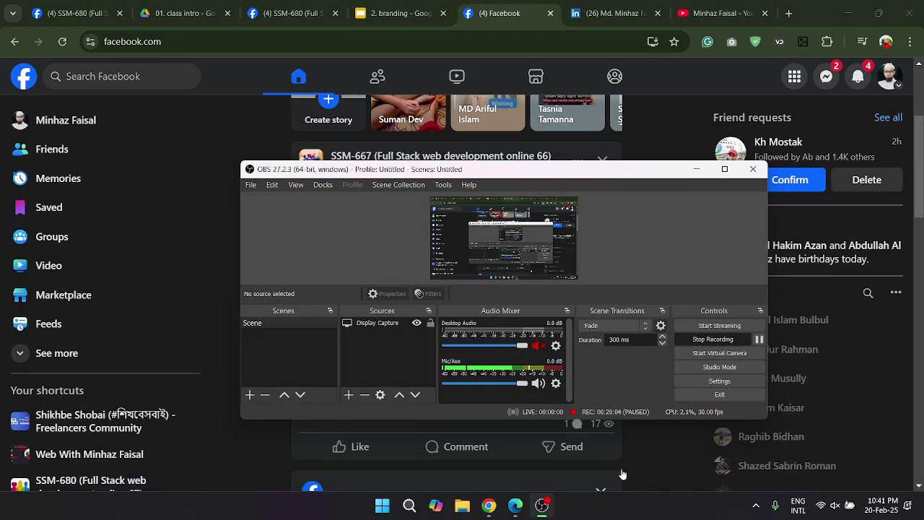
left_click(627, 452)
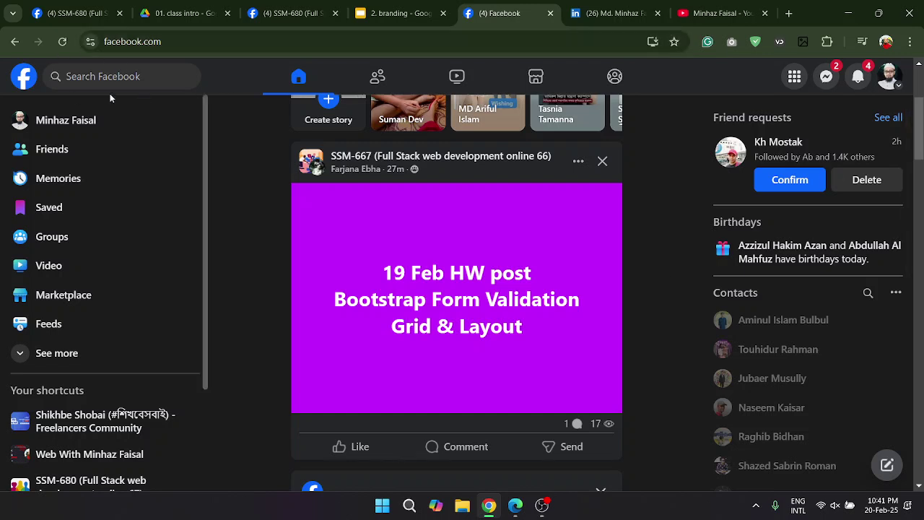
- Open the own Facebook profile page and highlight the username in its web address
left_click(888, 76)
left_click(755, 127)
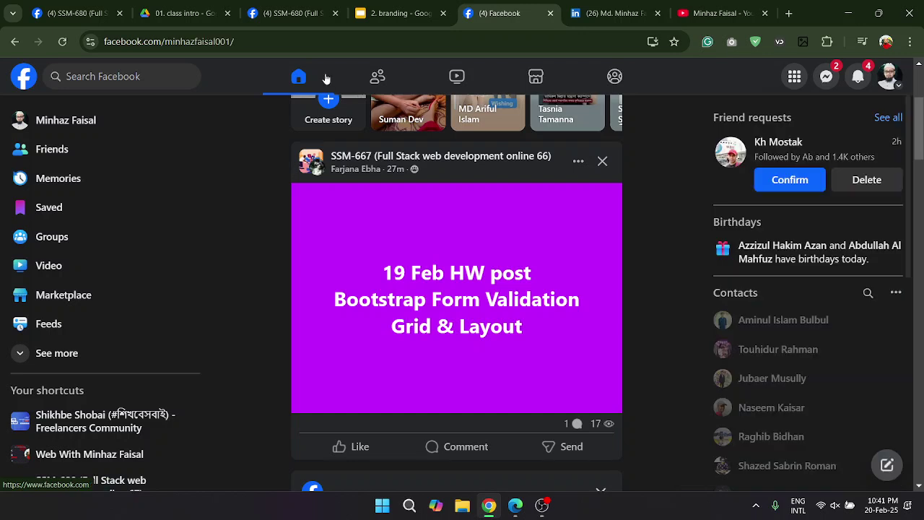
left_click(248, 41)
left_click(248, 41)
double_click(248, 41)
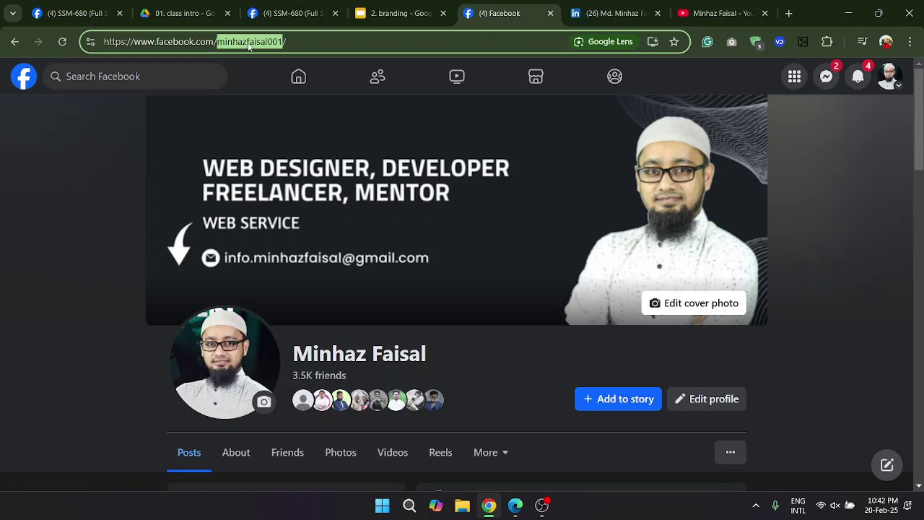
- Switch to the branding presentation in Google Slides and check the first example brand name on slide 5
left_click(416, 9)
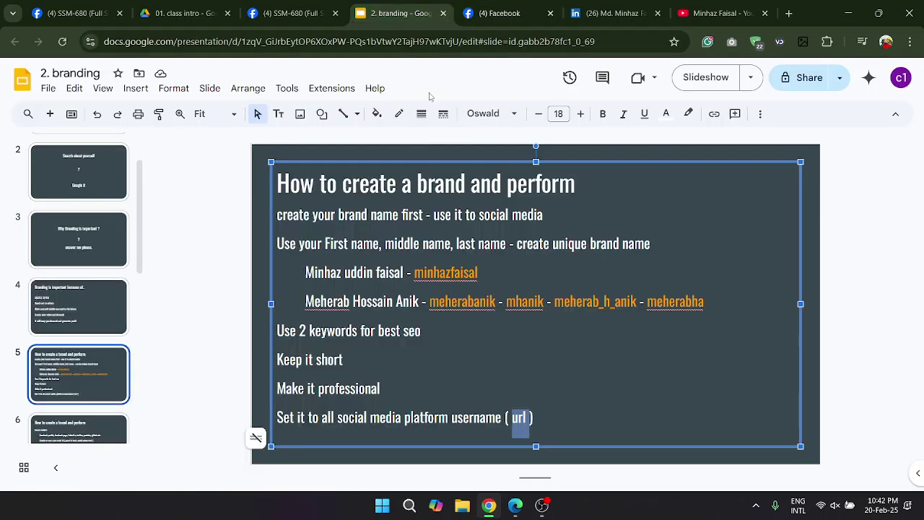
mouse_move(485, 281)
left_mouse_down()
mouse_move(414, 279)
mouse_move(494, 268)
left_mouse_up()
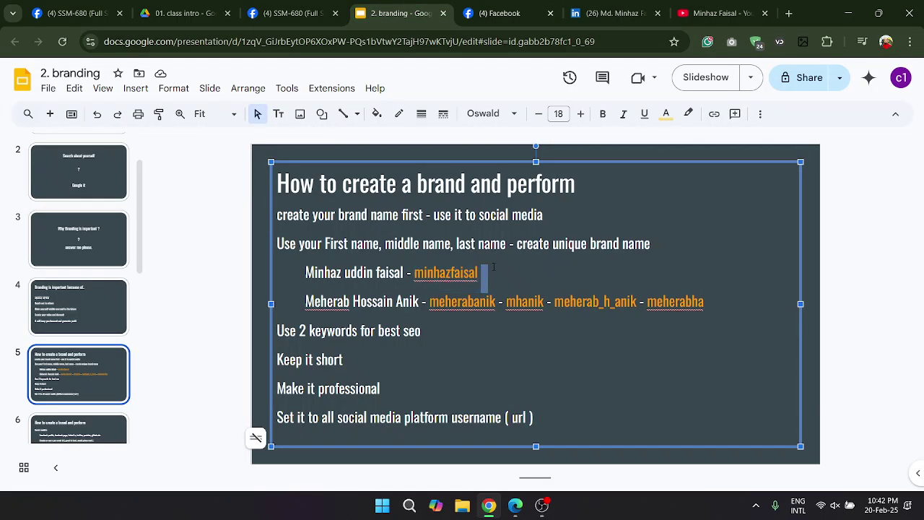
left_click(494, 267)
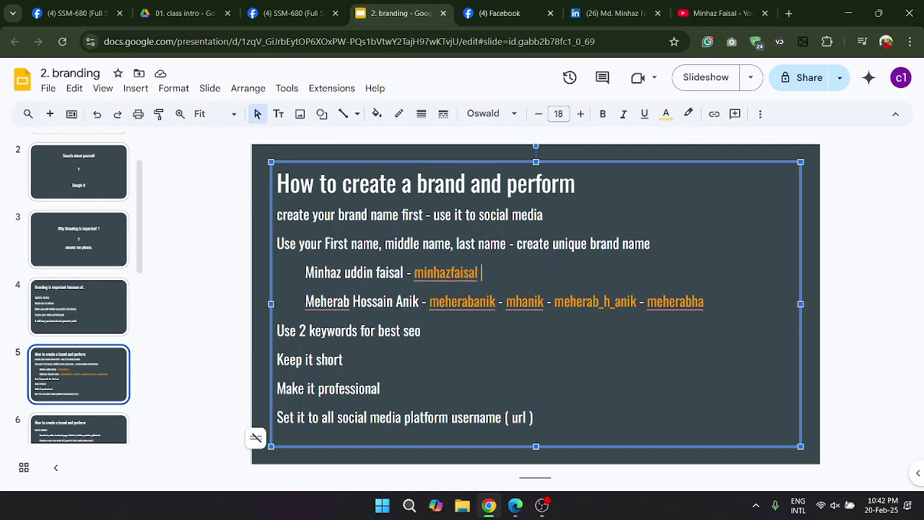
- Return to Facebook and open the own profile's details in the Accounts Center through the account settings
left_click(516, 5)
left_click(894, 82)
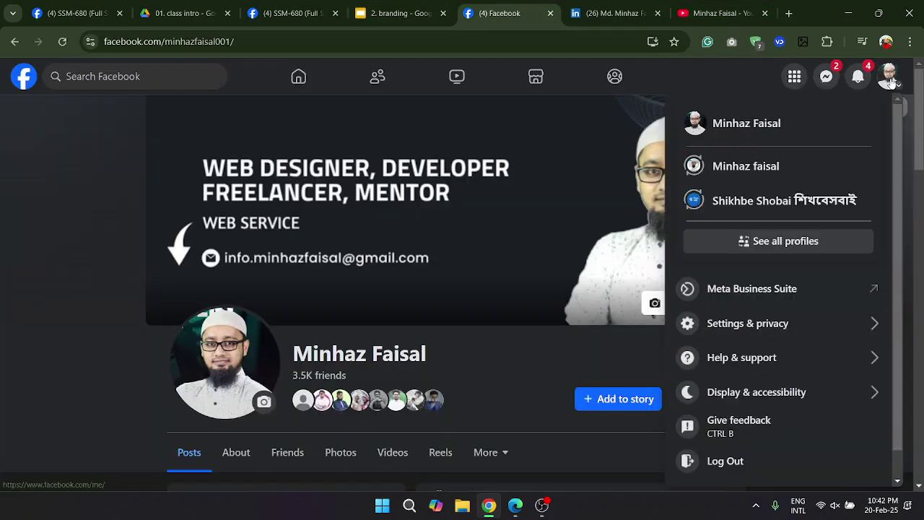
left_click(718, 326)
left_click(716, 151)
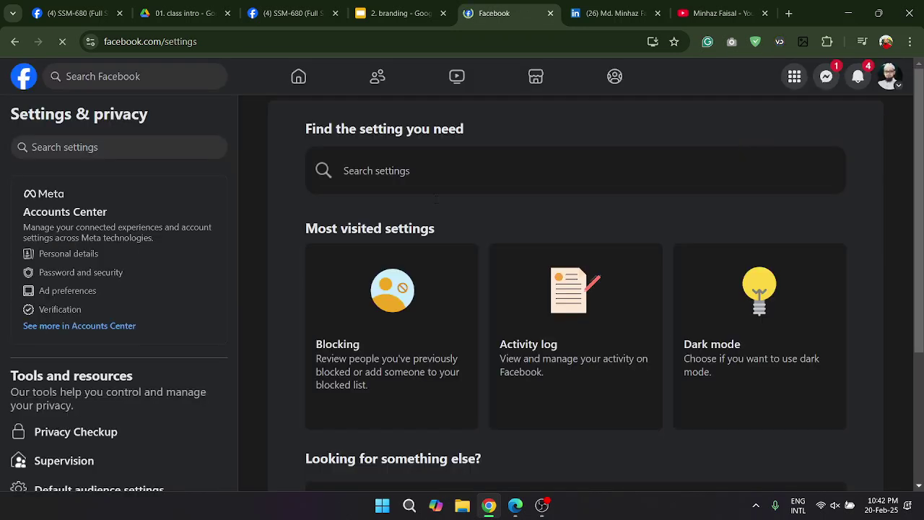
left_click(73, 258)
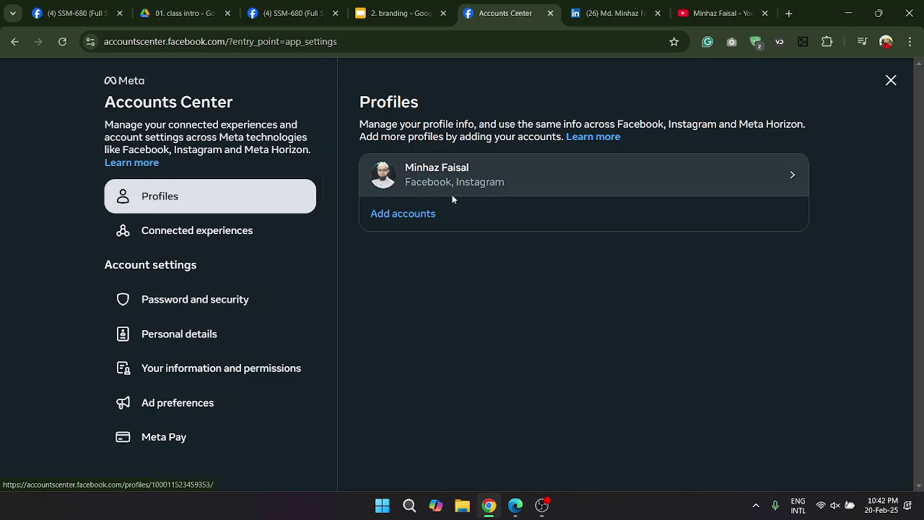
left_click(428, 170)
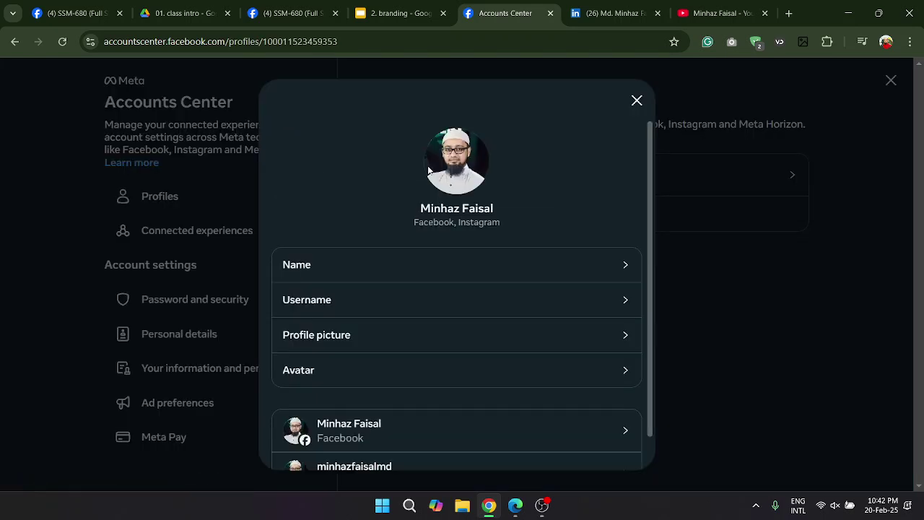
- Review the profile's first, middle and last name settings, and return to the profile details
left_click(363, 267)
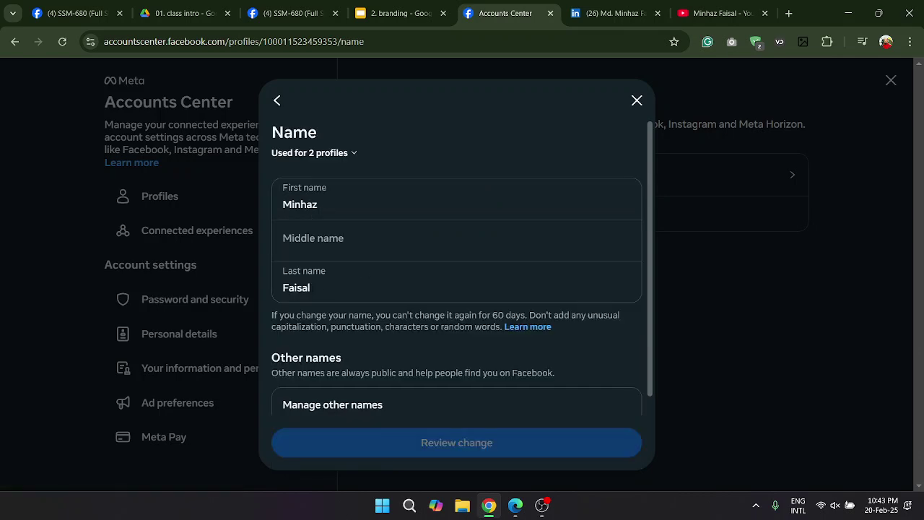
scroll(344, 263, "down", 1)
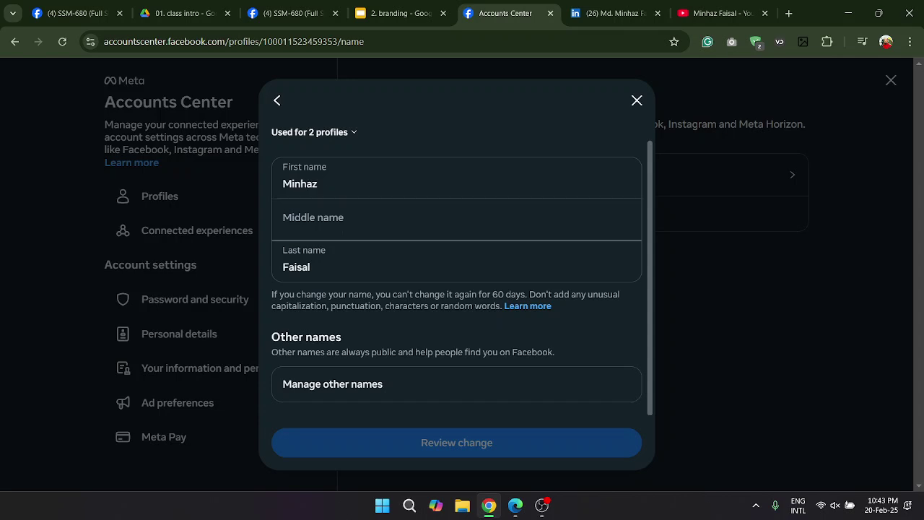
scroll(303, 202, "up", 1)
left_click(277, 106)
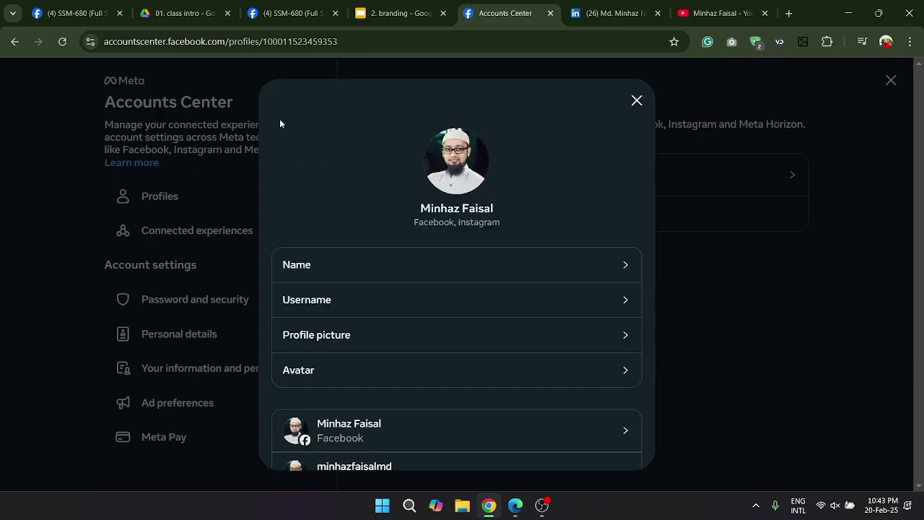
- Edit the Facebook username in the Accounts Center and remove its trailing 001
left_click(341, 303)
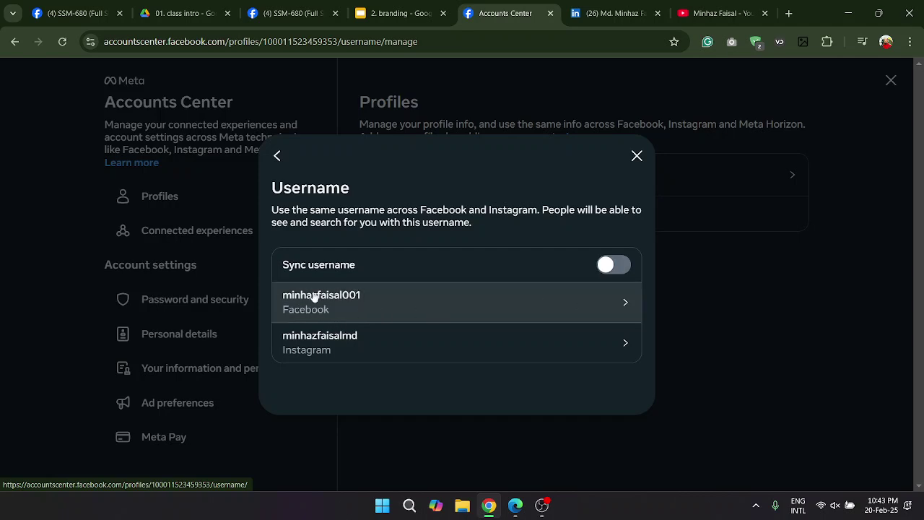
left_click(619, 306)
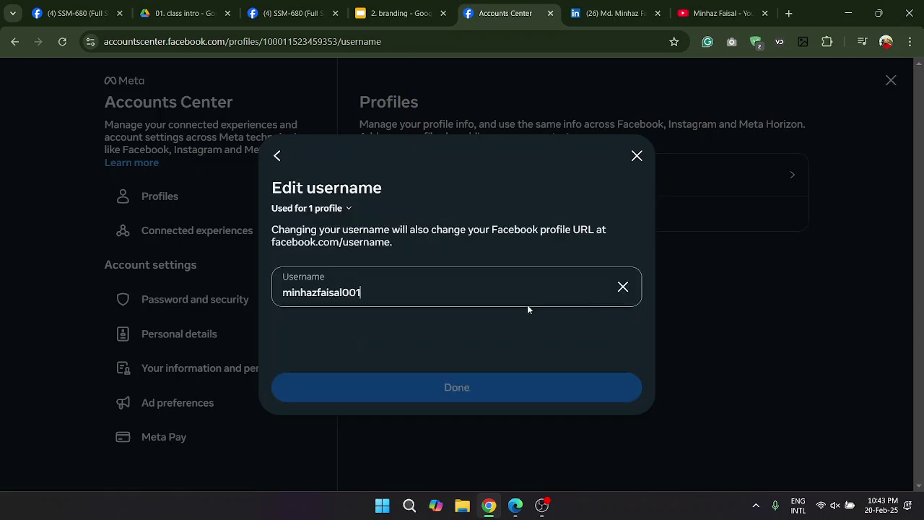
double_click(402, 296)
left_click(402, 296)
key("BackSpace")
key("BackSpace")
key("BackSpace")
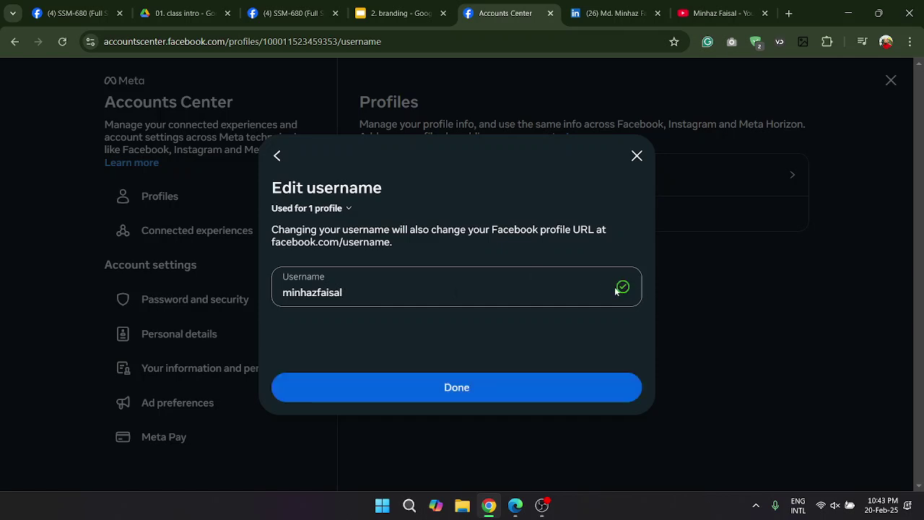
- Review the shortened Facebook username and save it as the new profile username
double_click(341, 293)
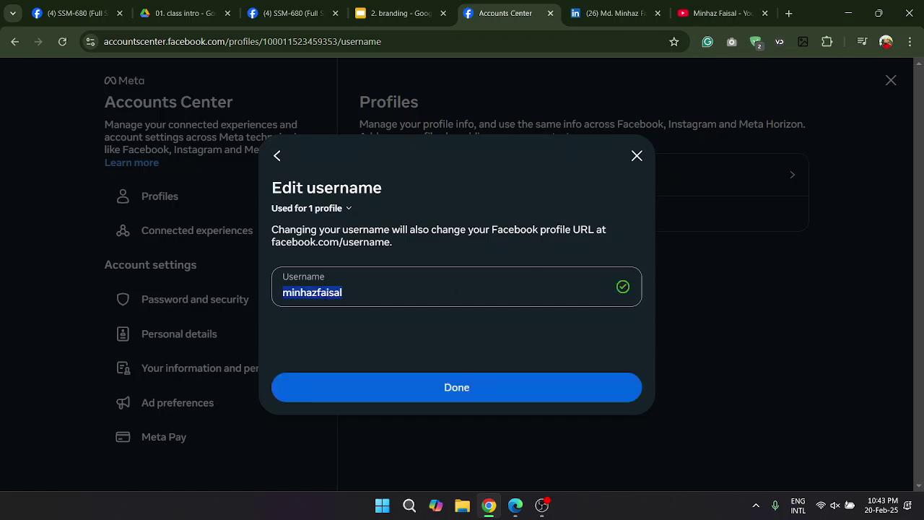
left_click(355, 295)
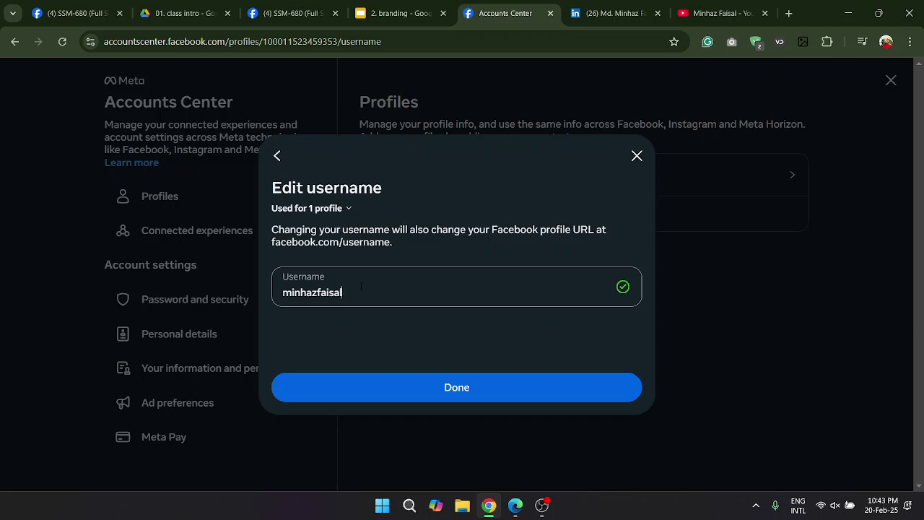
double_click(361, 286)
left_click(361, 286)
mouse_move(622, 290)
left_click(475, 390)
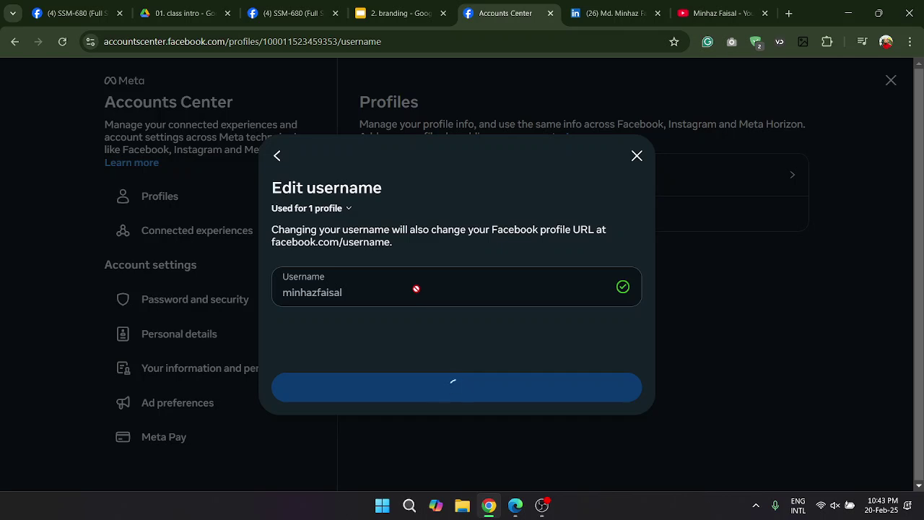
key("Escape")
left_click(520, 302)
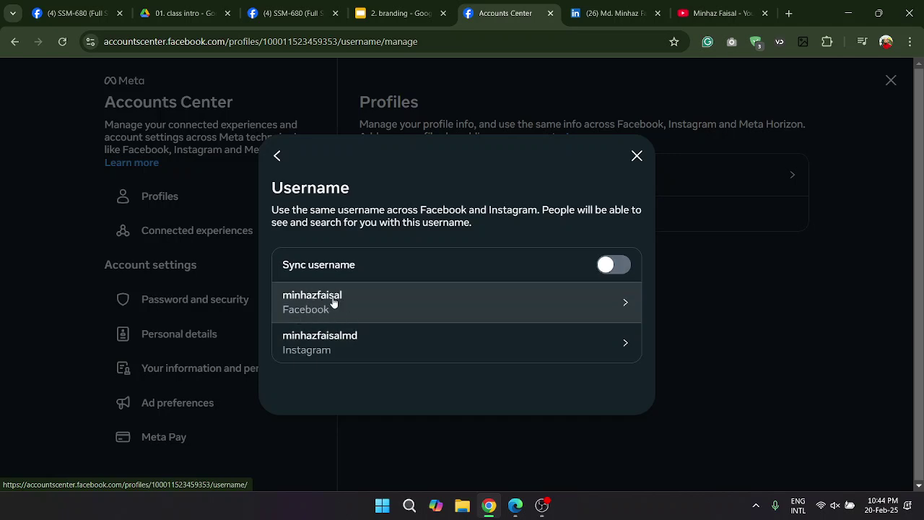
- Leave the Accounts Center, reopen the own profile page and highlight the username in its web address
left_click(630, 165)
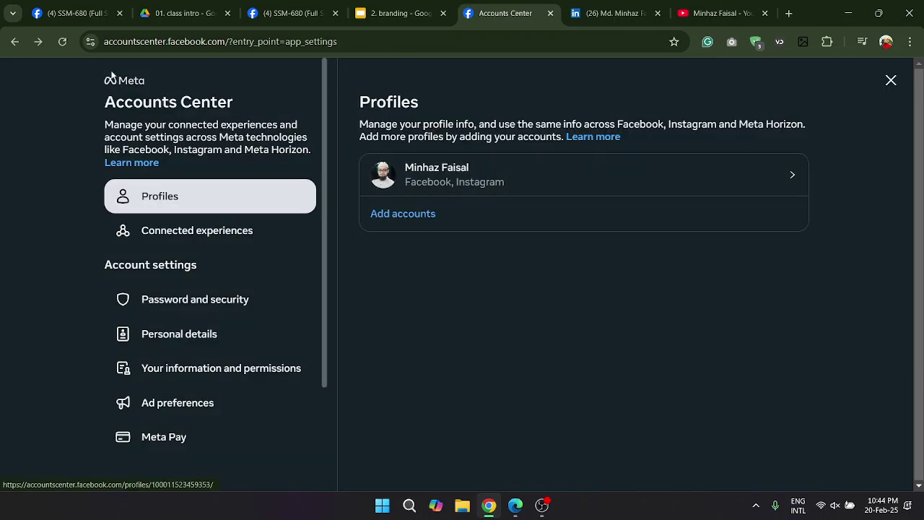
left_click(892, 81)
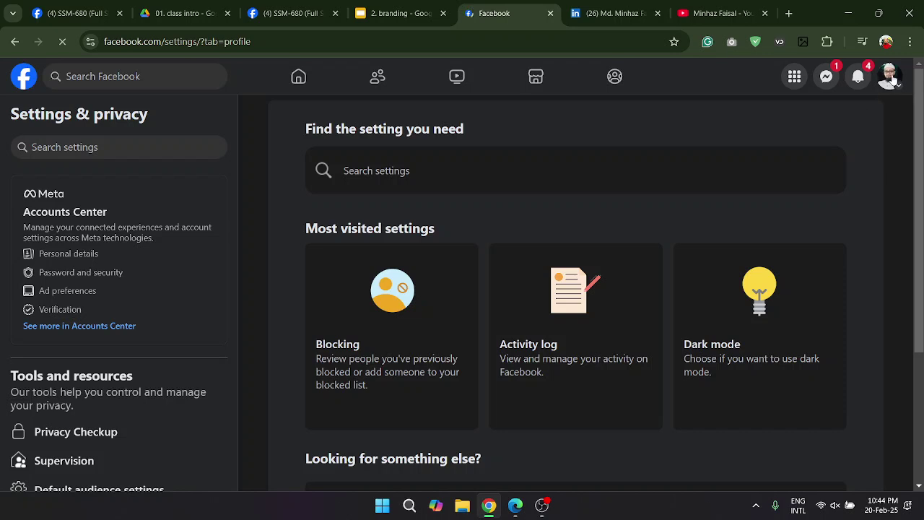
left_click(889, 77)
left_click(752, 130)
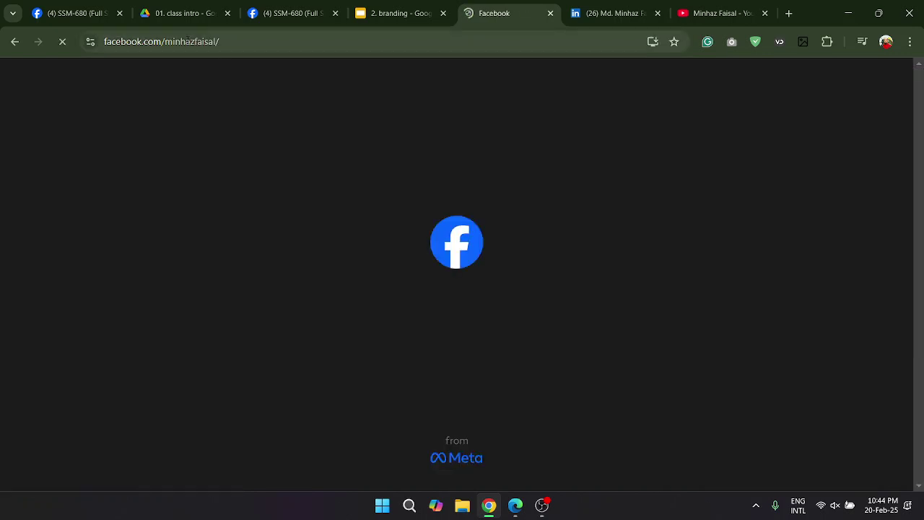
left_click(189, 42)
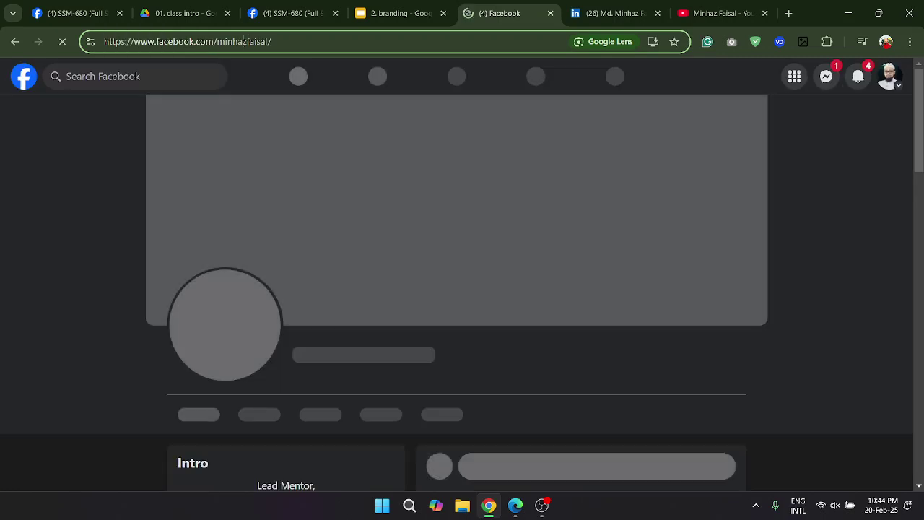
double_click(242, 42)
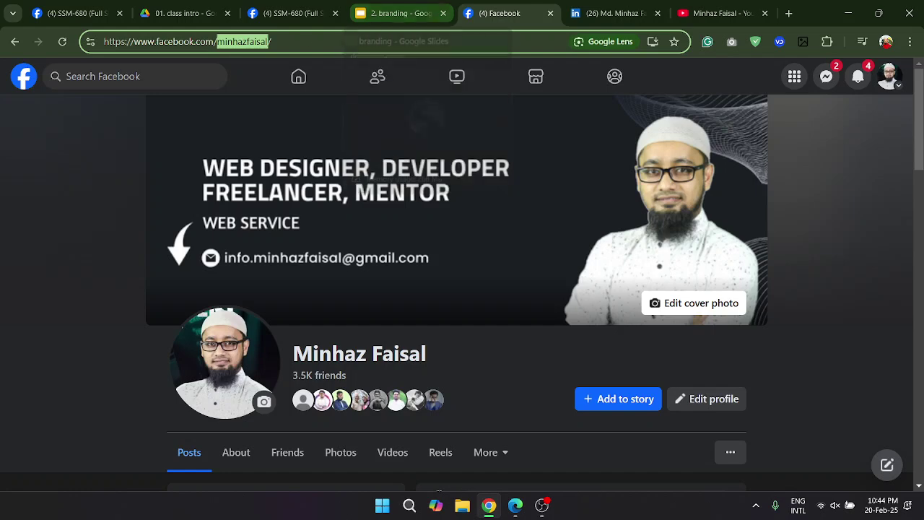
- Highlight the example brand name on the branding slide and compare it with the Facebook profile's web address
left_click(415, 12)
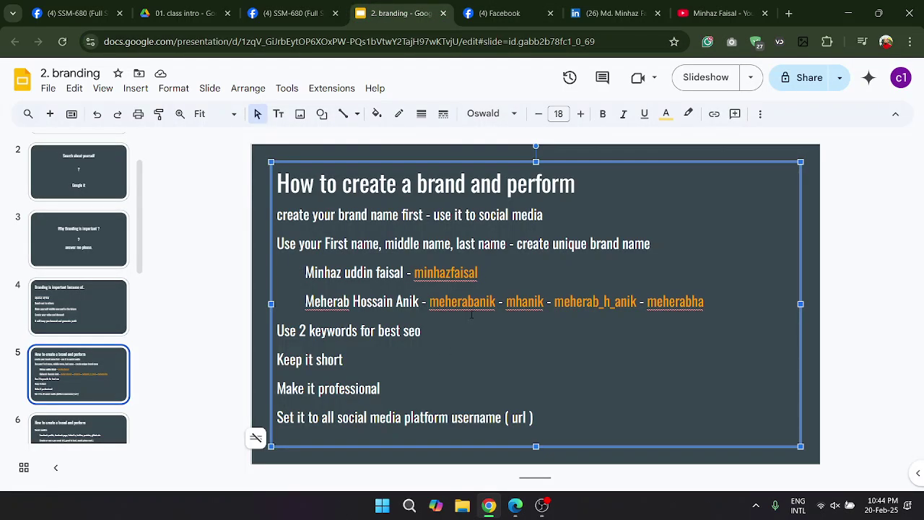
double_click(446, 272)
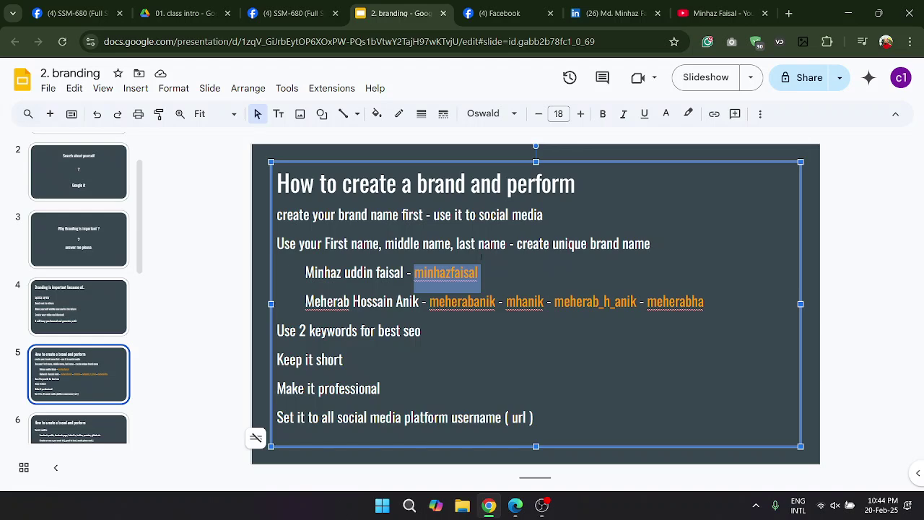
left_click(301, 8)
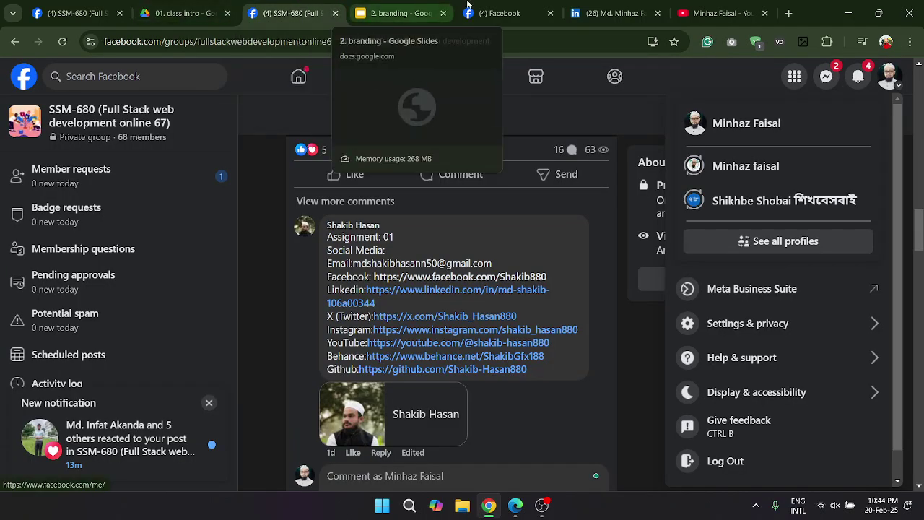
left_click(518, 6)
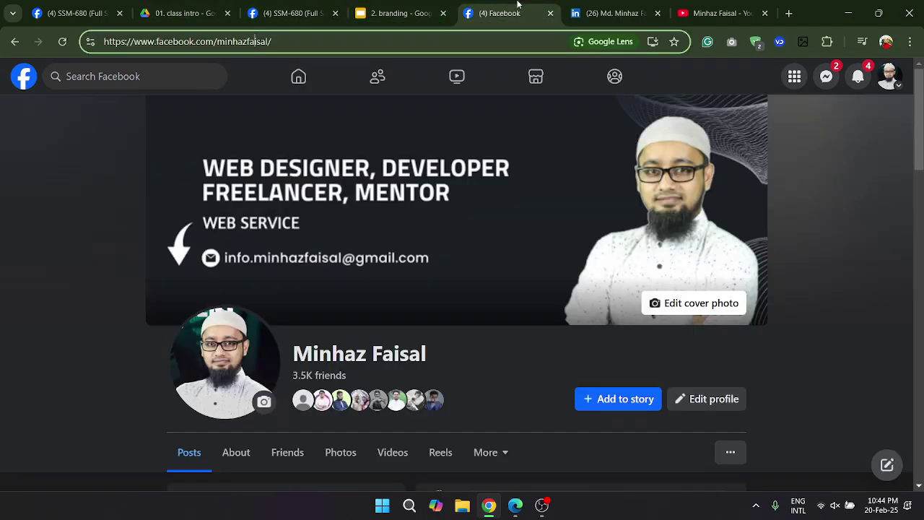
- Return to the branding presentation and browse its slide list past slide 5
left_click(313, 6)
key("ctrl+Tab")
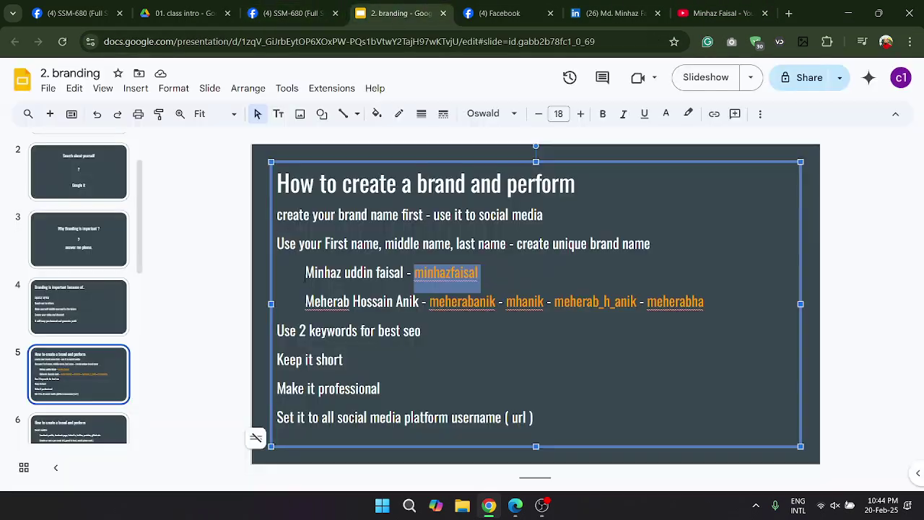
scroll(89, 367, "down", 3)
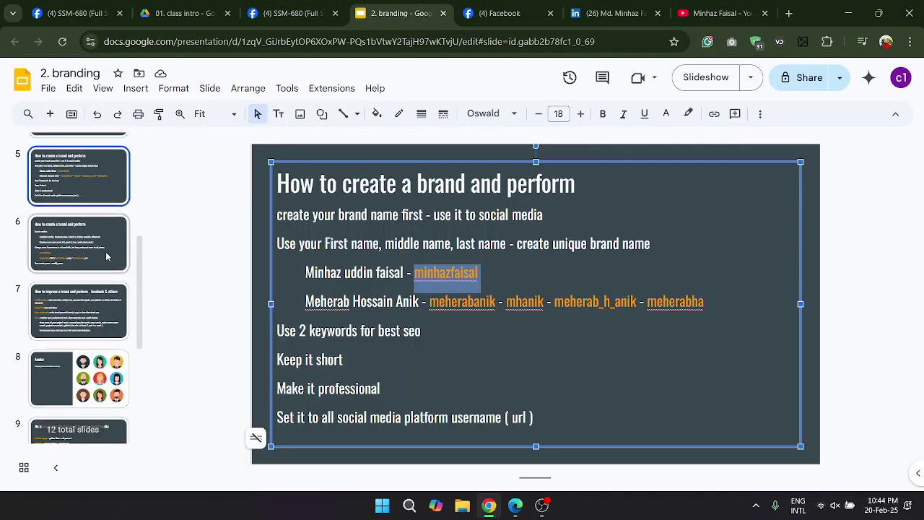